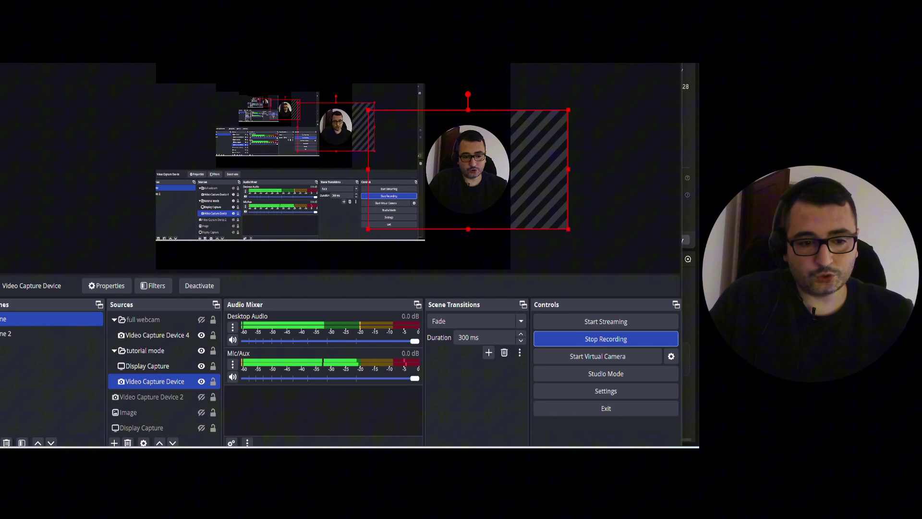
# Select the tutorial mode group and toggle the display capture source off.
pyautogui.keyDown('ctrl'); pyautogui.click(151, 351); pyautogui.keyUp('ctrl')
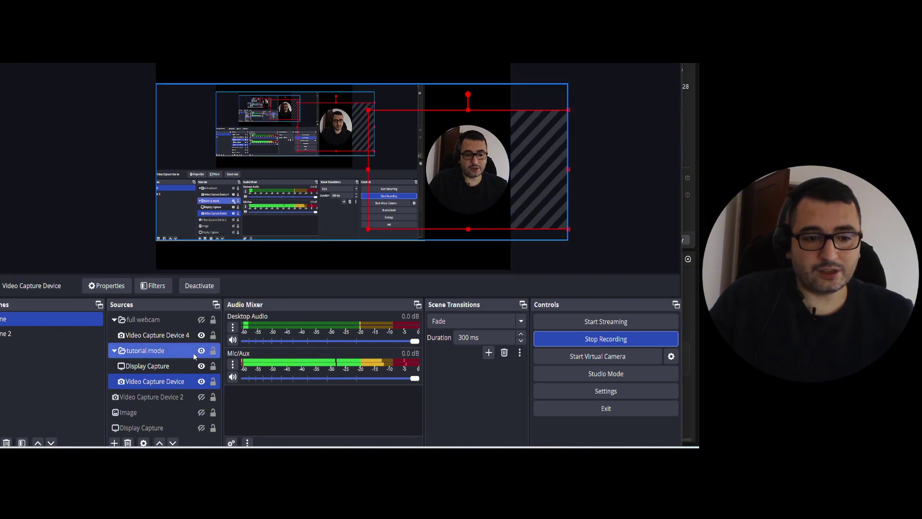
pyautogui.keyDown('ctrl'); pyautogui.click(143, 366); pyautogui.keyUp('ctrl')
pyautogui.keyDown('ctrl'); pyautogui.click(143, 366); pyautogui.keyUp('ctrl')
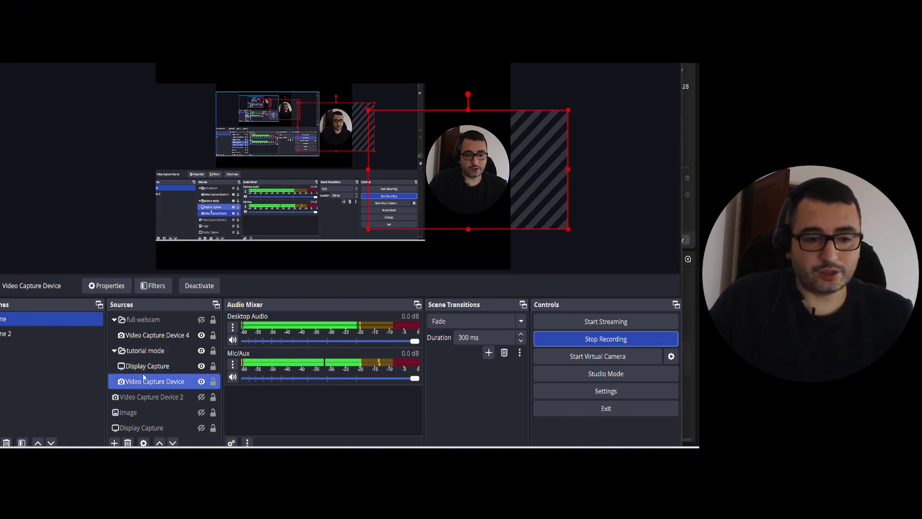
pyautogui.keyDown('ctrl'); pyautogui.click(146, 368); pyautogui.keyUp('ctrl')
pyautogui.keyDown('ctrl'); pyautogui.click(147, 367); pyautogui.keyUp('ctrl')
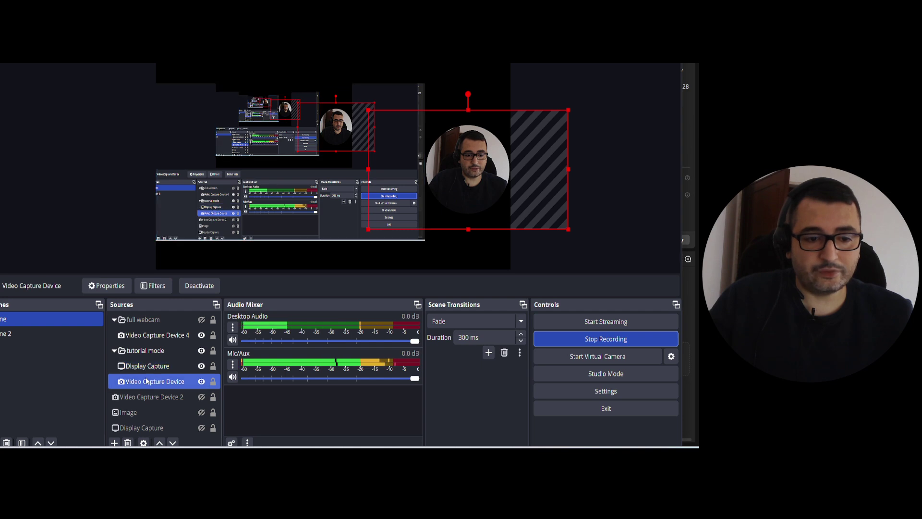
pyautogui.keyDown('ctrl'); pyautogui.click(144, 351); pyautogui.keyUp('ctrl')
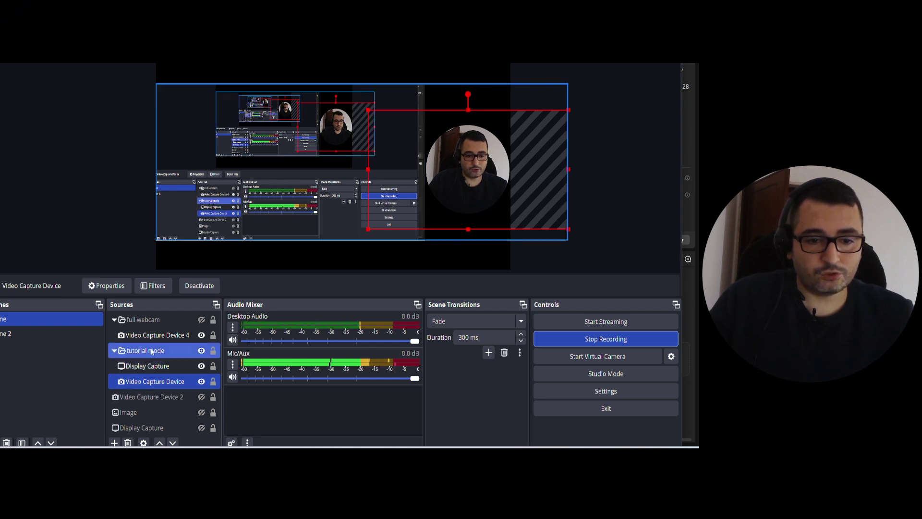
pyautogui.keyDown('ctrl'); pyautogui.click(145, 351); pyautogui.keyUp('ctrl')
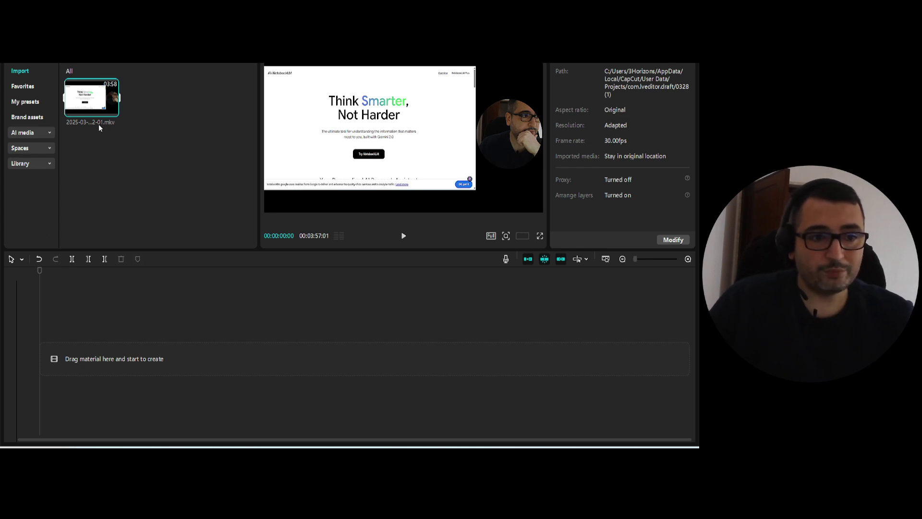
# Drag the .mkv screen recording onto the timeline and select the clip.
pyautogui.moveTo(79, 88)
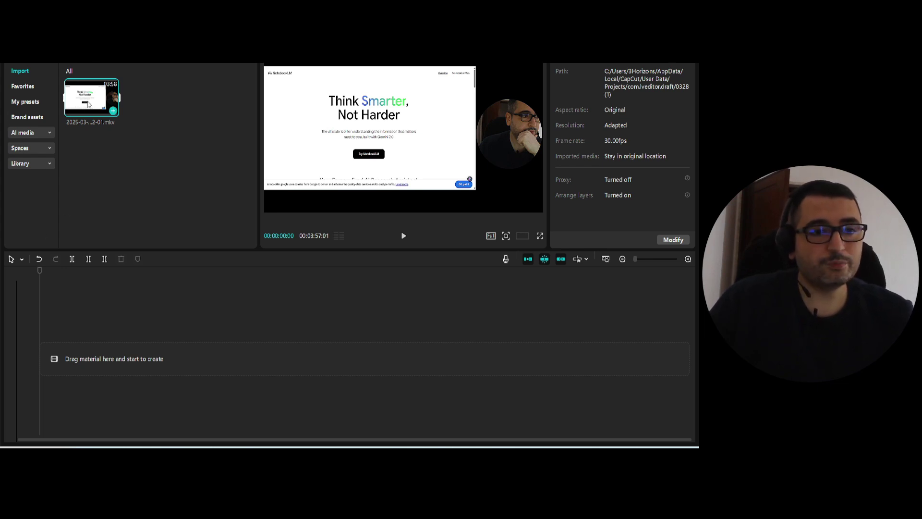
pyautogui.moveTo(88, 104); pyautogui.dragTo(82, 352)
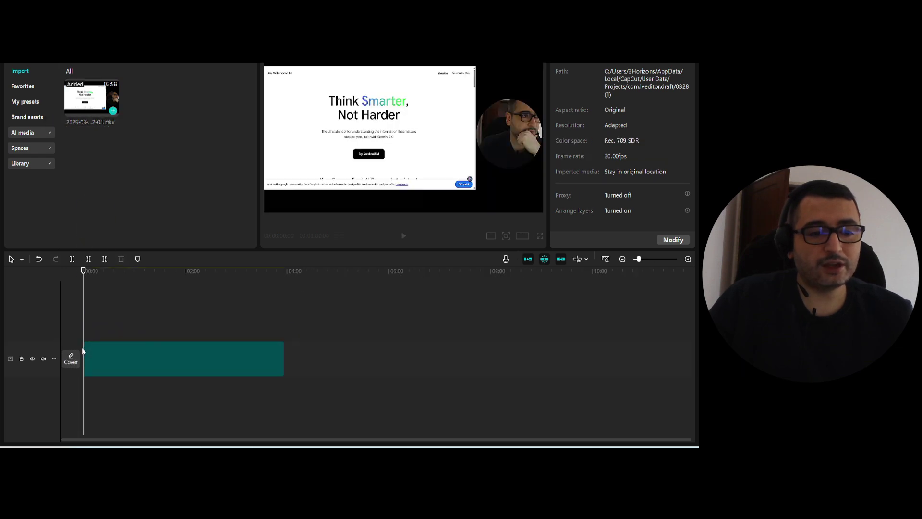
pyautogui.click(244, 350)
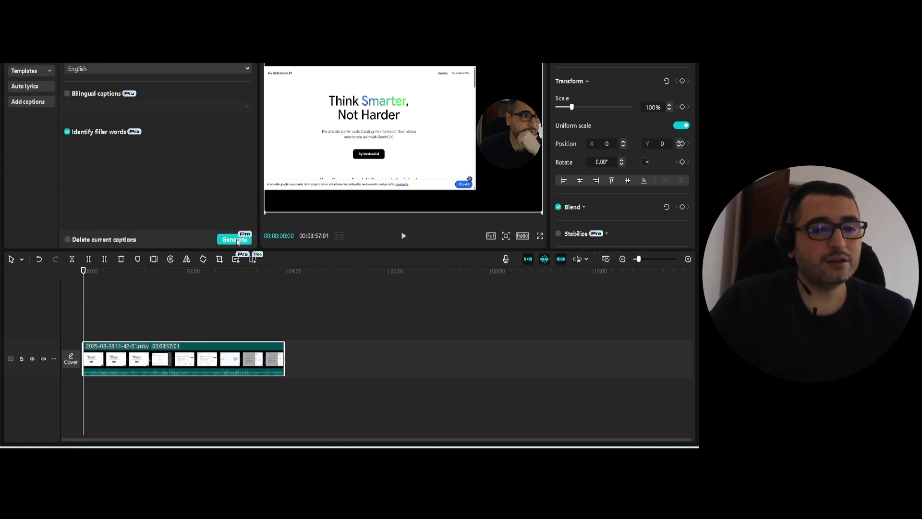
# Generate English auto-captions with Identify filler words ticked.
pyautogui.click(236, 240)
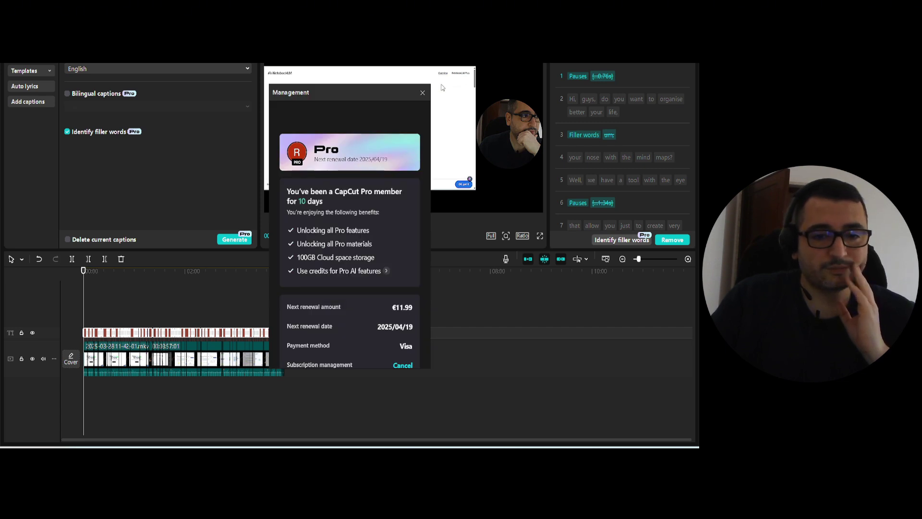
# Close the Pro subscription Management window.
pyautogui.click(423, 93)
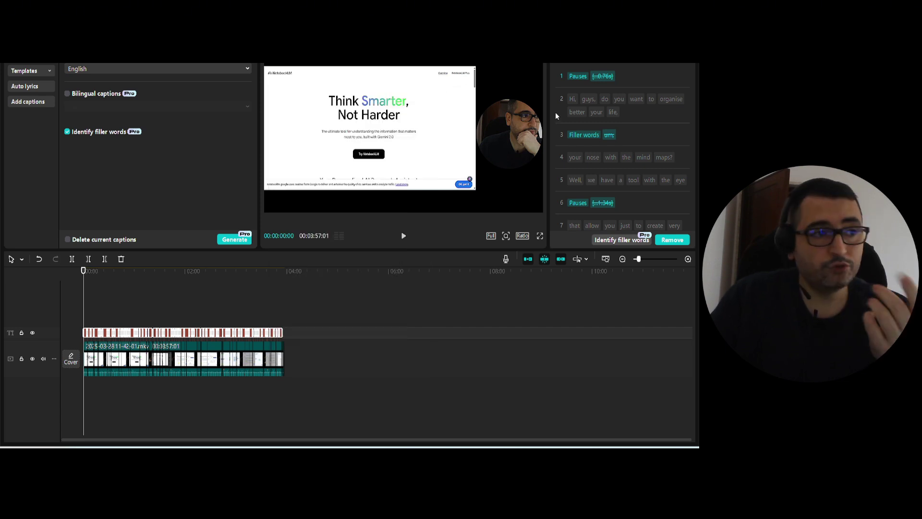
# Remove the flagged pauses and filler words, trimming the clip from 03:57 to 03:17.
pyautogui.click(624, 241)
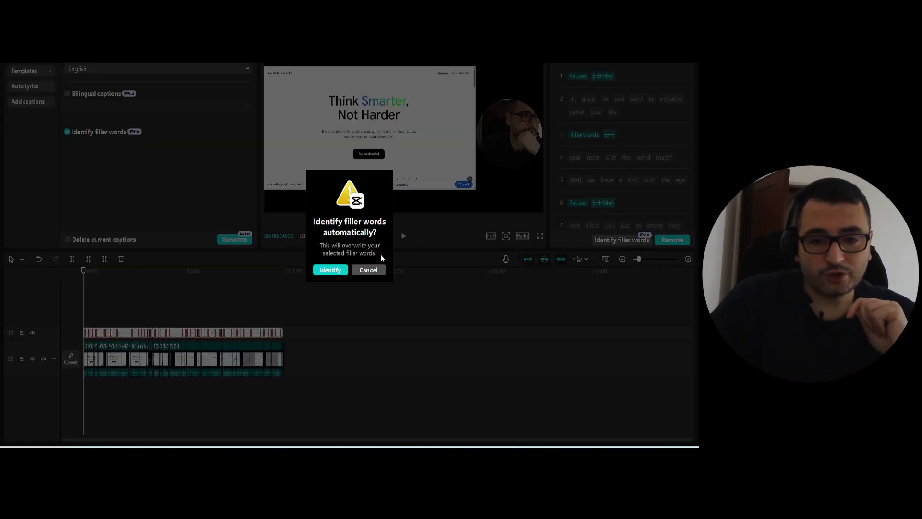
pyautogui.click(368, 270)
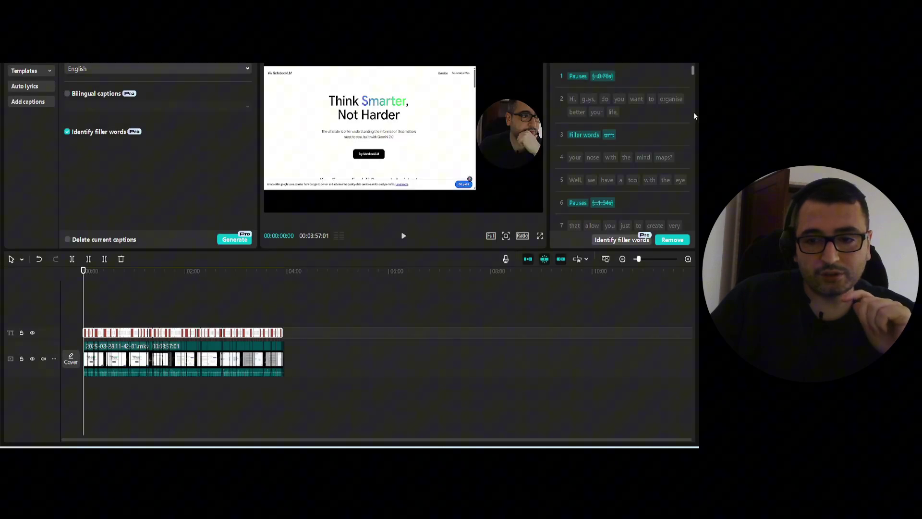
pyautogui.click(672, 240)
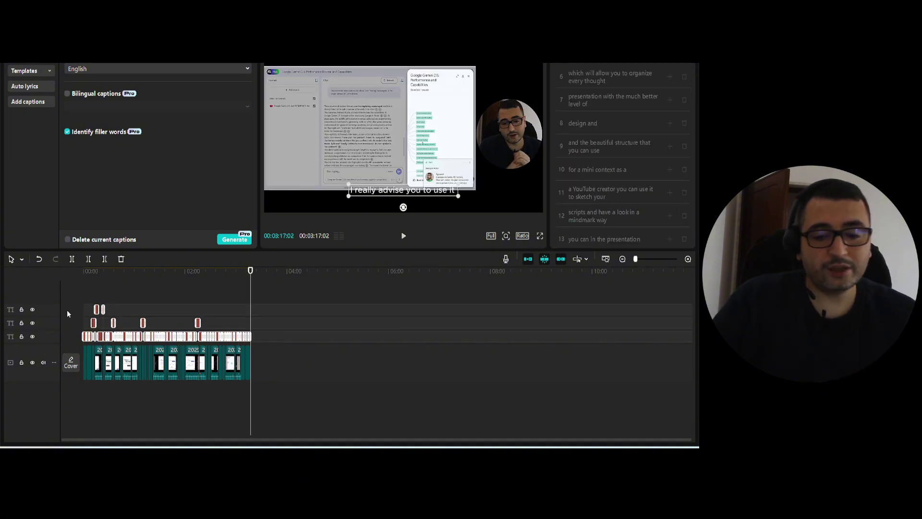
# Delete the caption tracks and turn on Normalize loudness at -23 LUFS for the clip.
pyautogui.press('Delete')
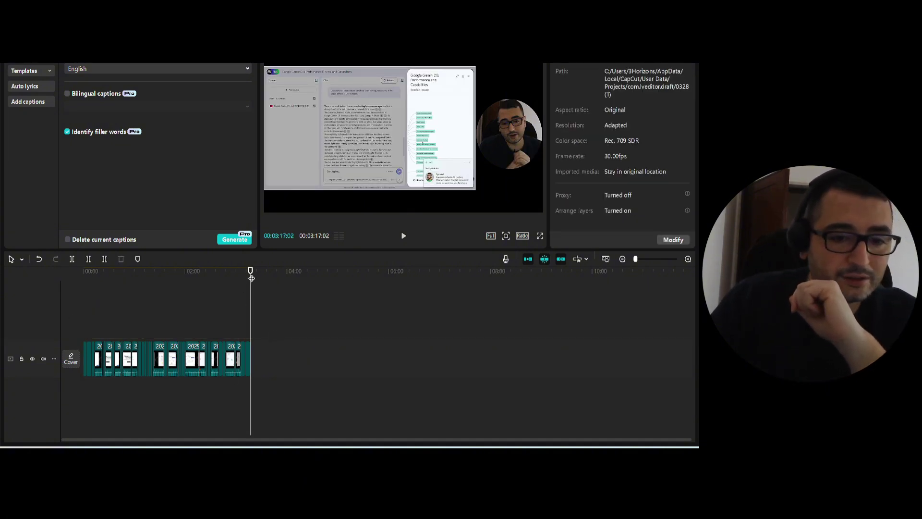
pyautogui.click(84, 360)
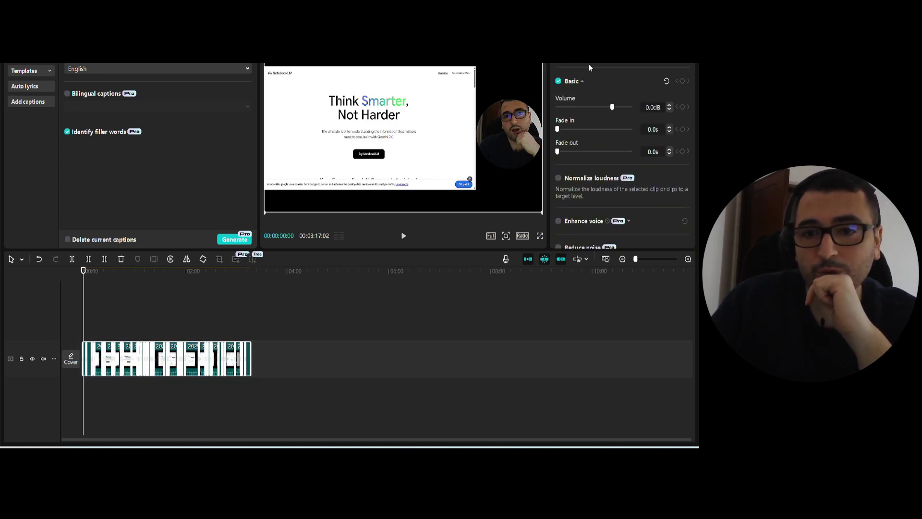
pyautogui.scroll(-3, 594, 189)
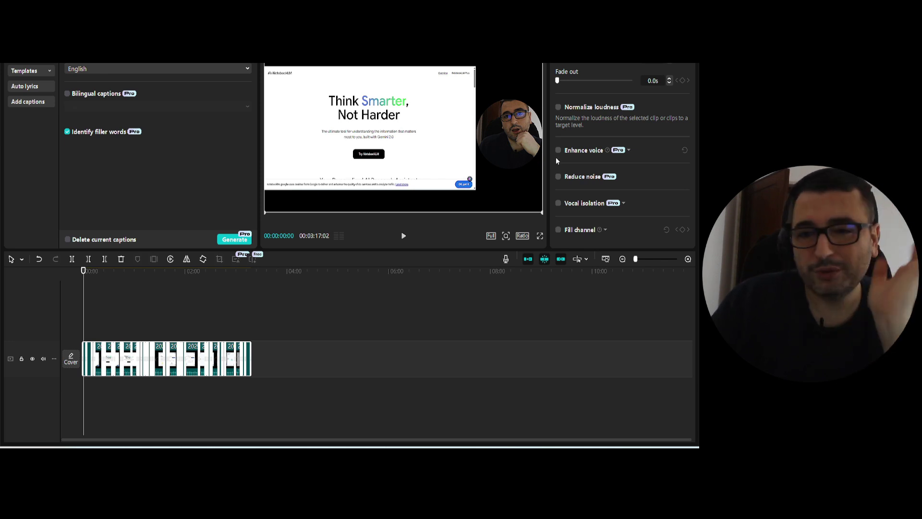
pyautogui.click(558, 107)
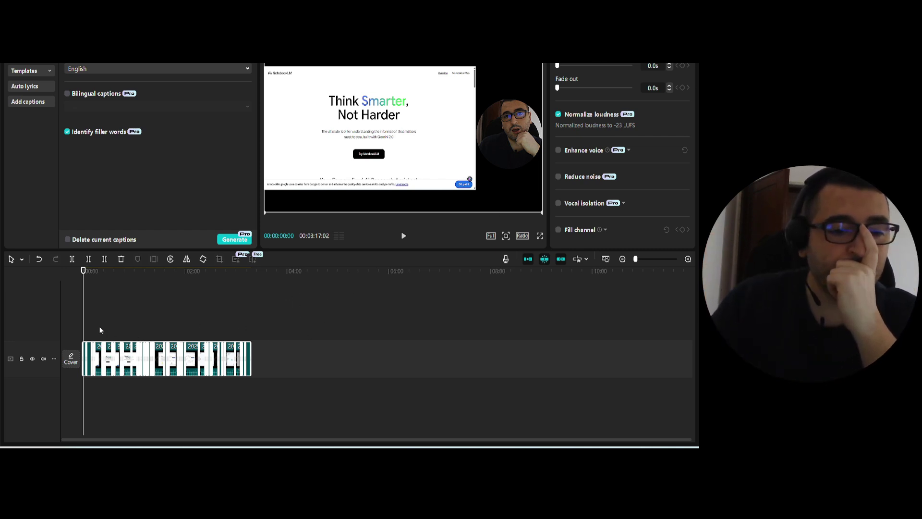
pyautogui.click(85, 330)
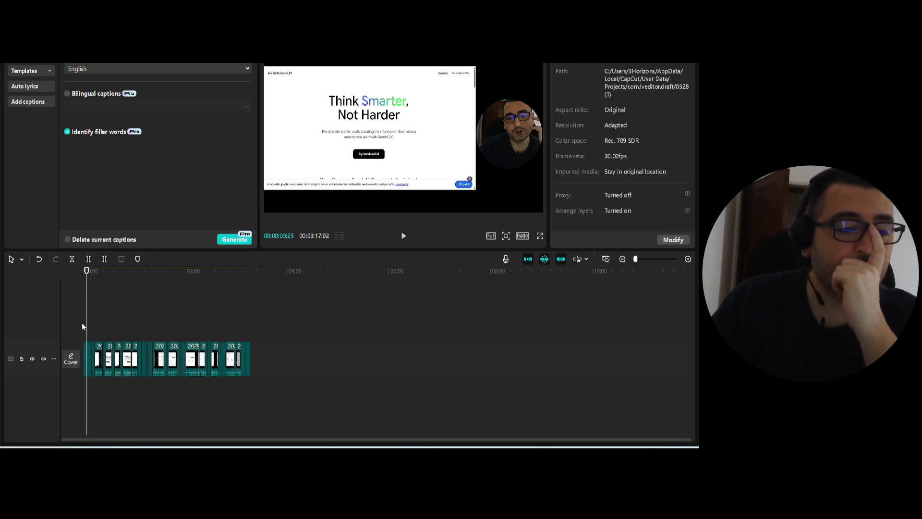
pyautogui.click(72, 273)
pyautogui.press('space')
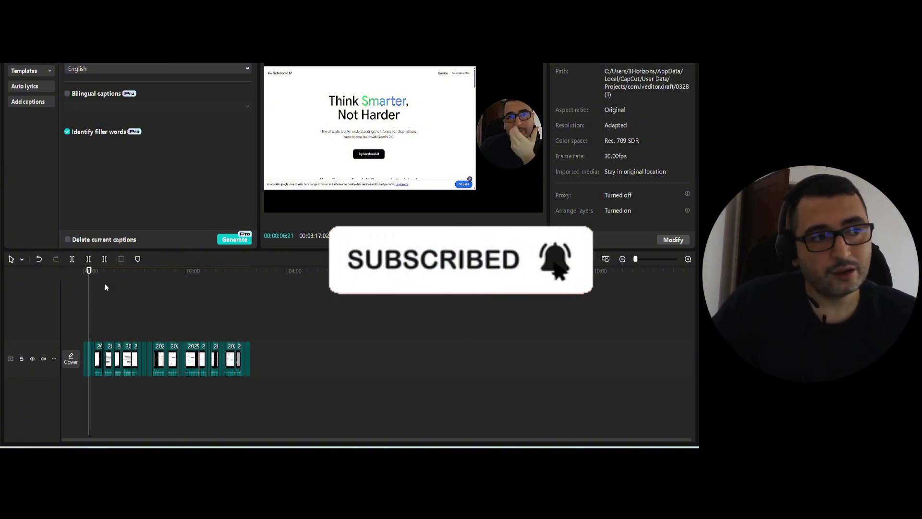
pyautogui.press('space')
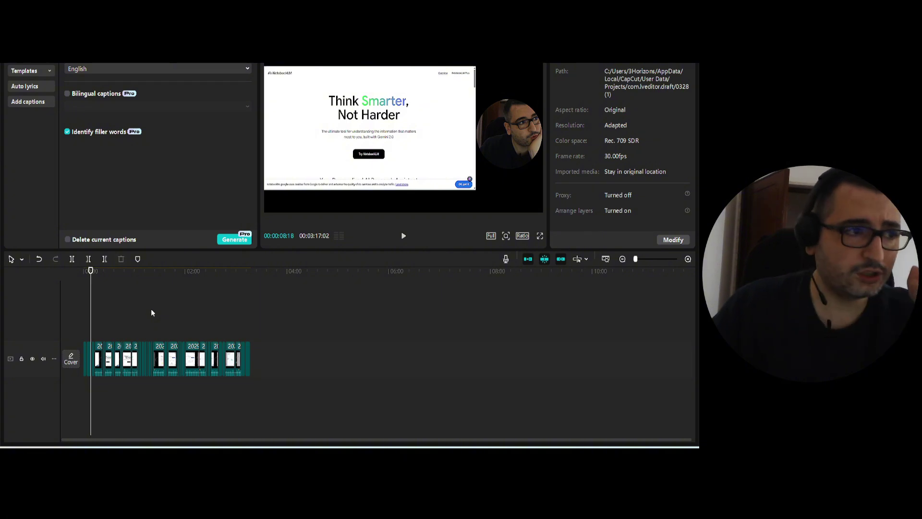
# Set the clip's speed to 1.1x, shortening the video to 02:59.
pyautogui.click(242, 358)
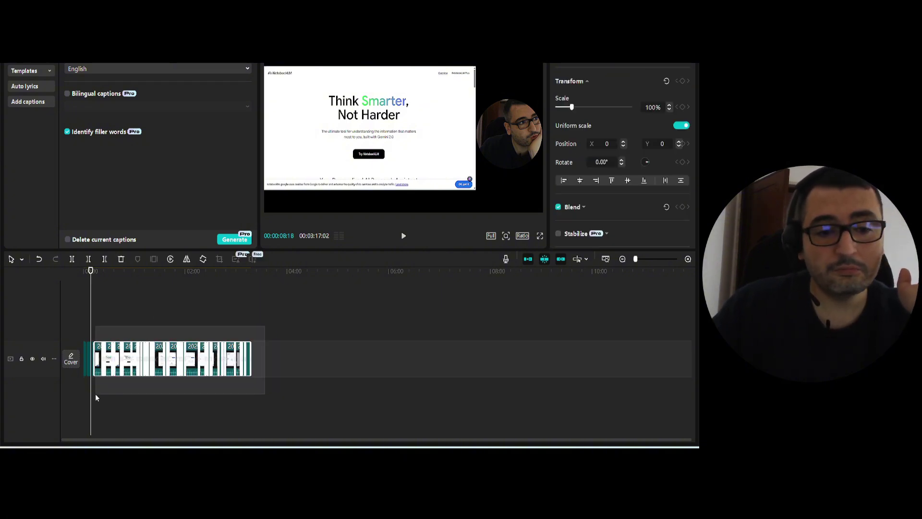
pyautogui.scroll(-5, 677, 107)
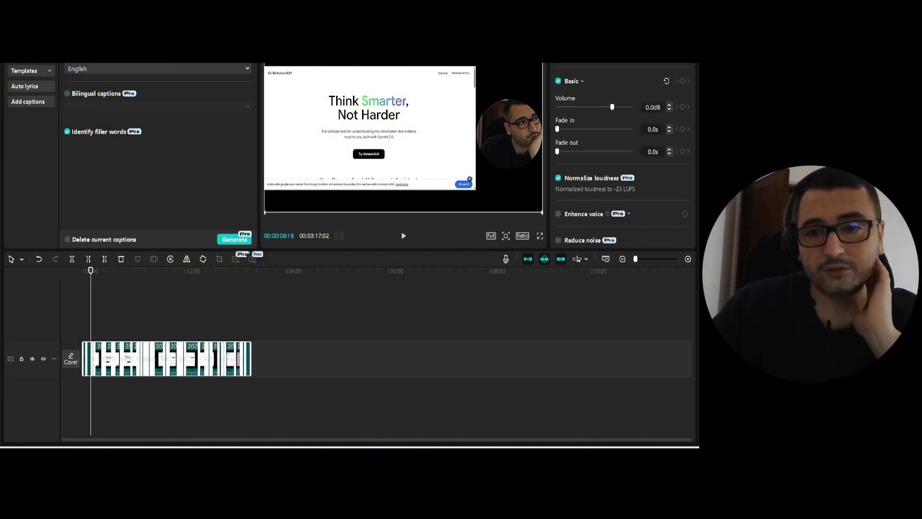
pyautogui.click(654, 85)
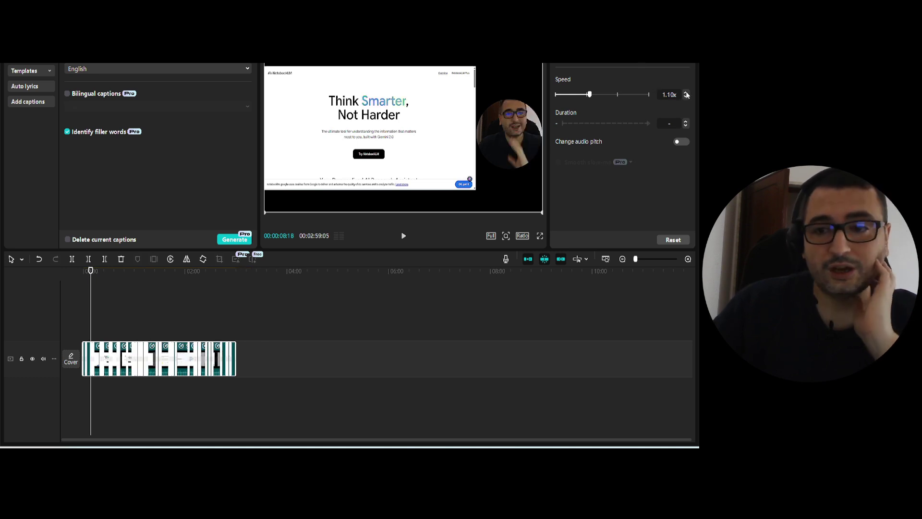
pyautogui.click(281, 330)
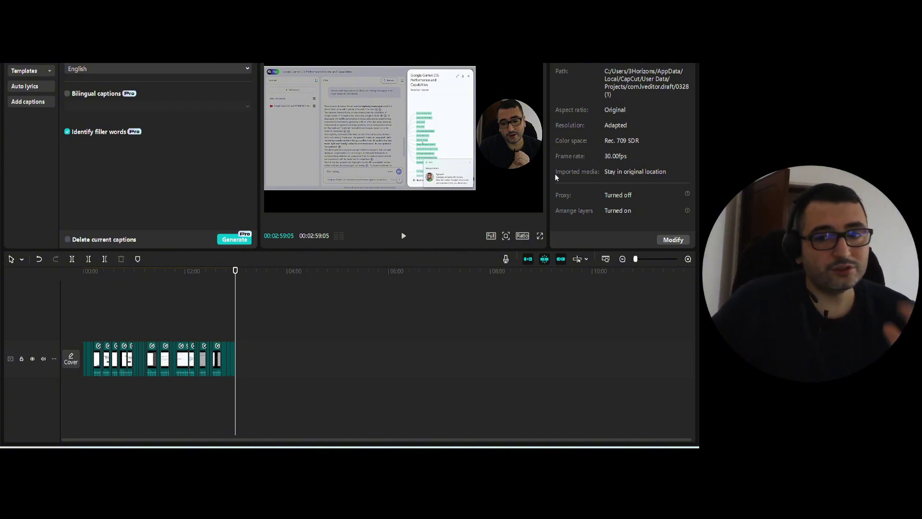
# Export the video as 1080p H.264 mp4 at 30fps with Watermark off.
pyautogui.hotkey('ctrl', 'e')
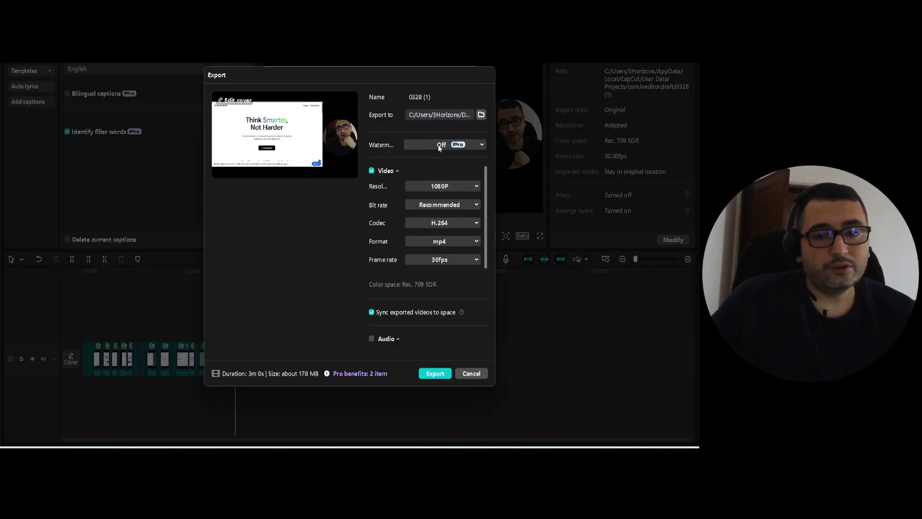
pyautogui.click(434, 158)
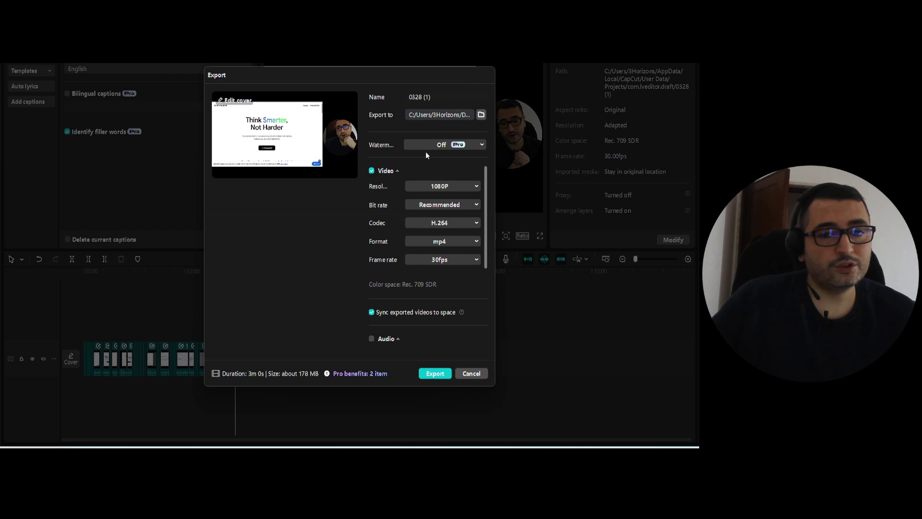
pyautogui.click(434, 372)
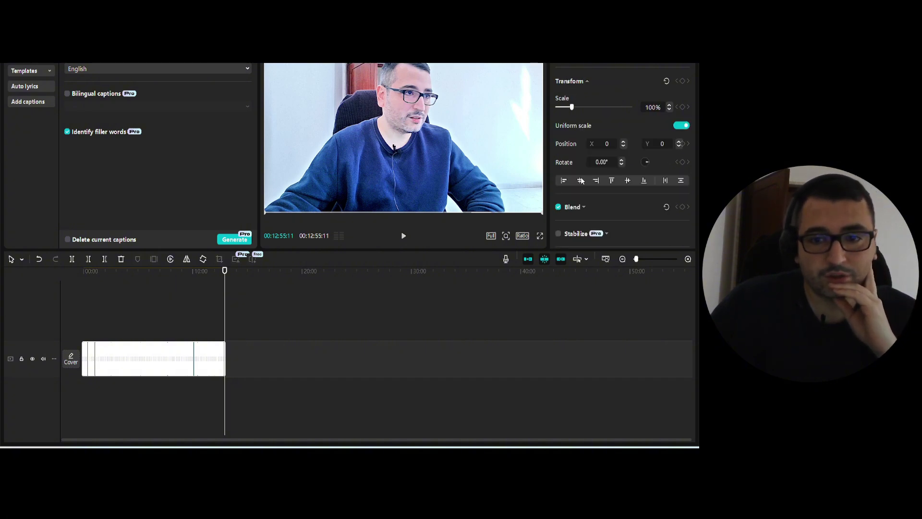
# Show the webcam clip's Audio settings: loudness normalized to -23 LUFS, noise reduction on.
pyautogui.scroll(-5, 581, 181)
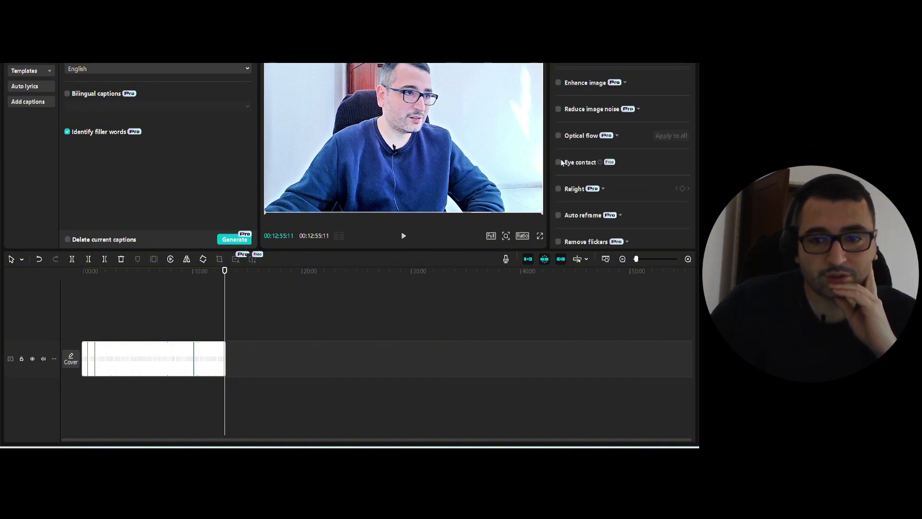
pyautogui.scroll(-3, 561, 163)
pyautogui.scroll(8, 564, 181)
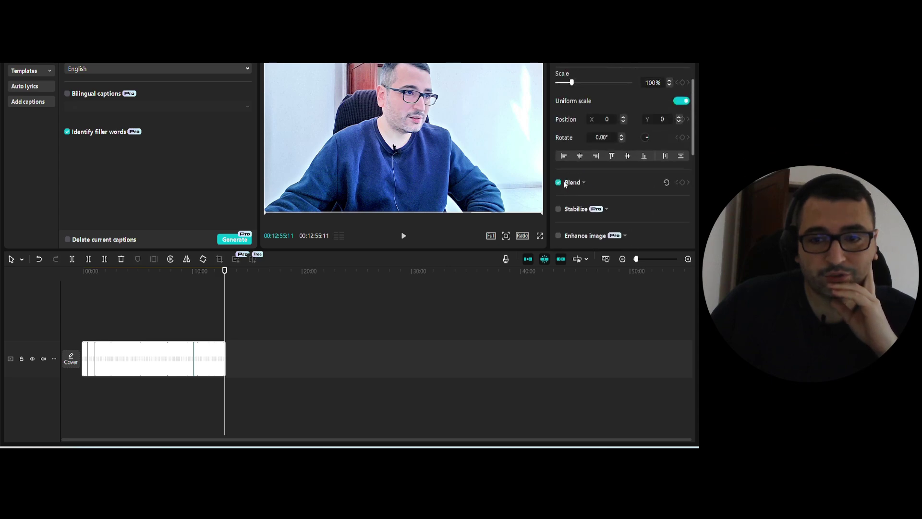
pyautogui.scroll(-5, 564, 181)
pyautogui.scroll(6, 586, 158)
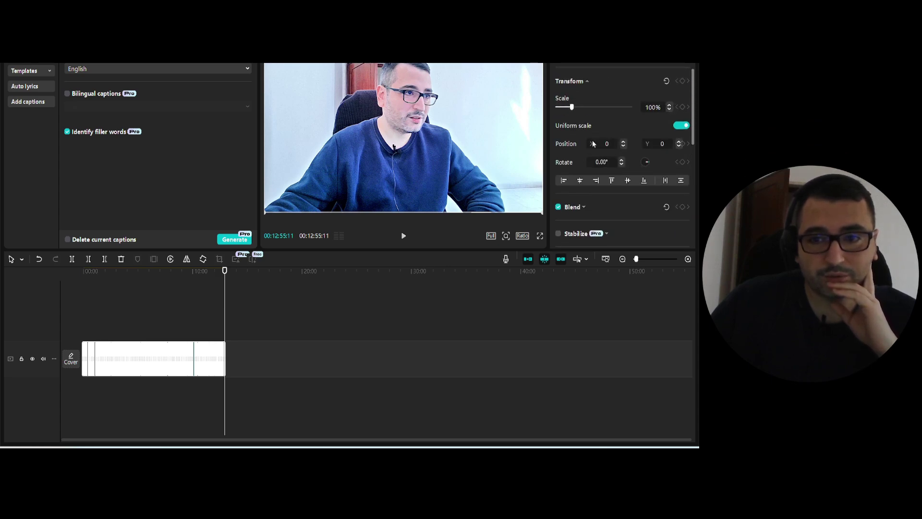
pyautogui.click(596, 54)
pyautogui.scroll(-3, 587, 201)
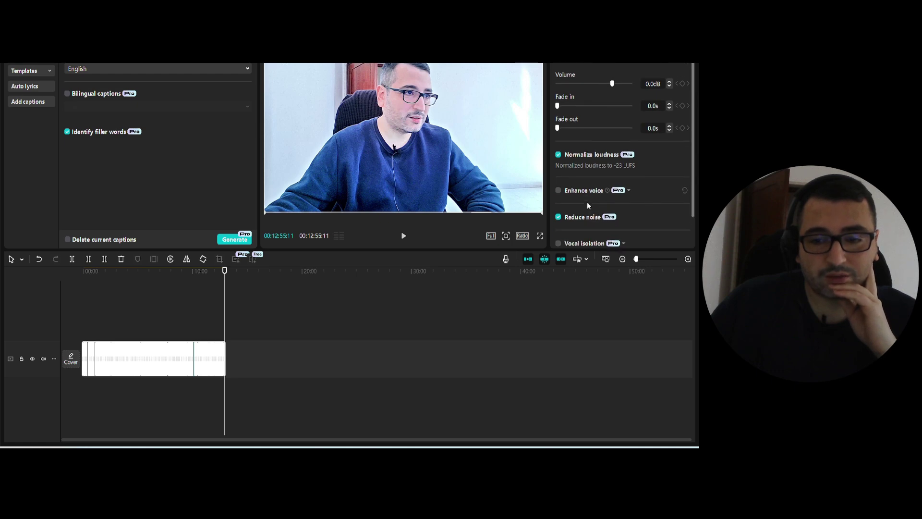